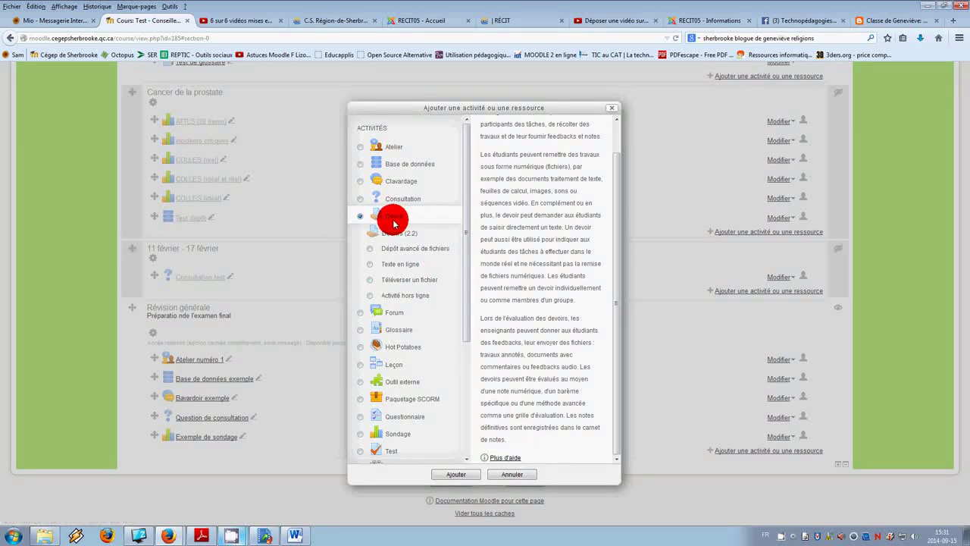
# Step: Add a Devoir activity named "Exemple de Devoir classique" with the description "Chers étudiants, vous avez le bonheur de réaliser ce beau devoir"
pyautogui.click(459, 475)
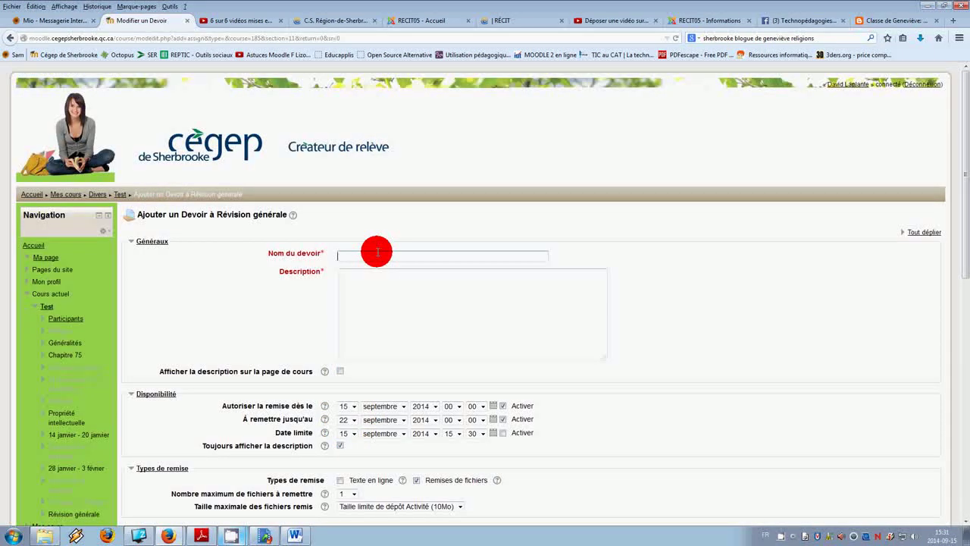
pyautogui.click(377, 255)
pyautogui.write('Exemple de test')
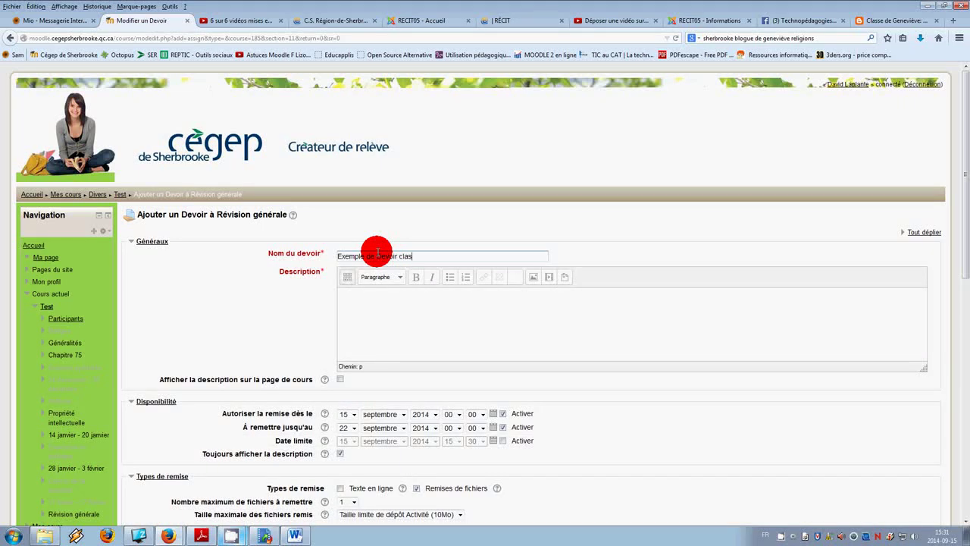
pyautogui.click(373, 301)
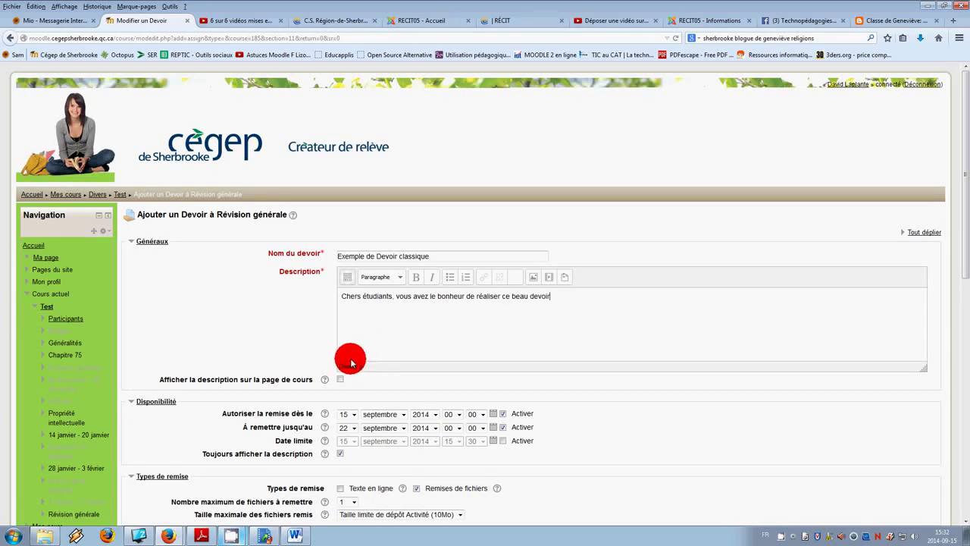
# Step: Allow Texte en ligne alongside Remises de fichiers as submission types and limit the submitted file size to 2Mo
pyautogui.scroll(-2, 322, 354)
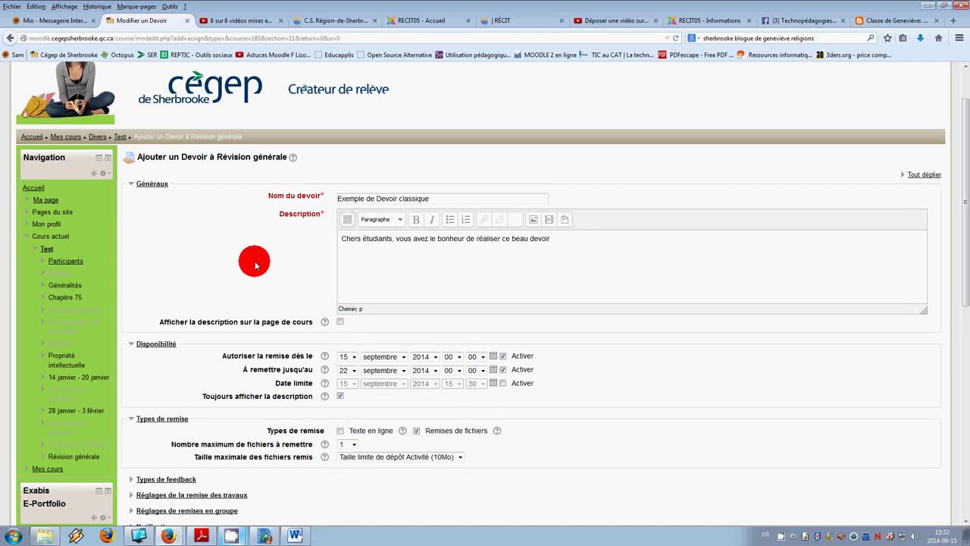
pyautogui.scroll(-4, 257, 253)
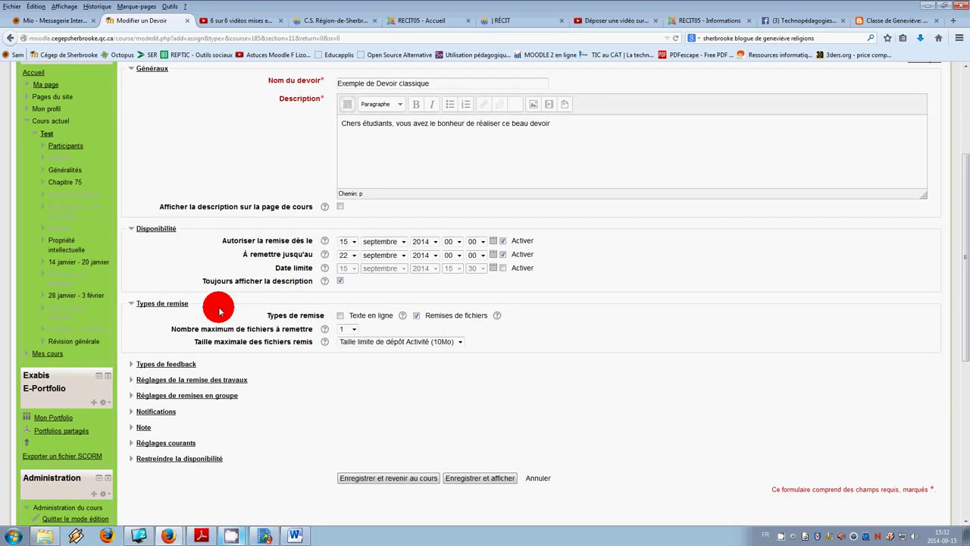
pyautogui.scroll(-2, 218, 307)
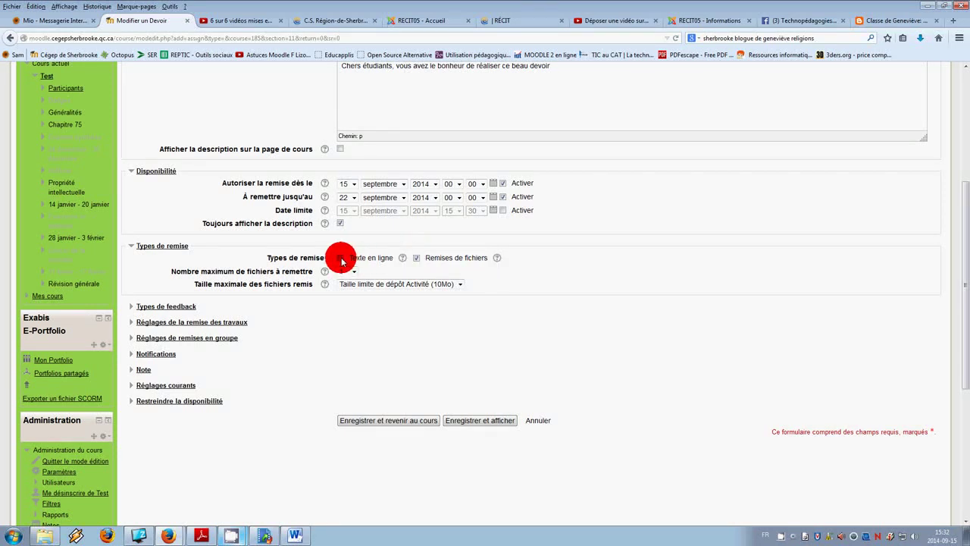
pyautogui.click(340, 257)
pyautogui.click(417, 258)
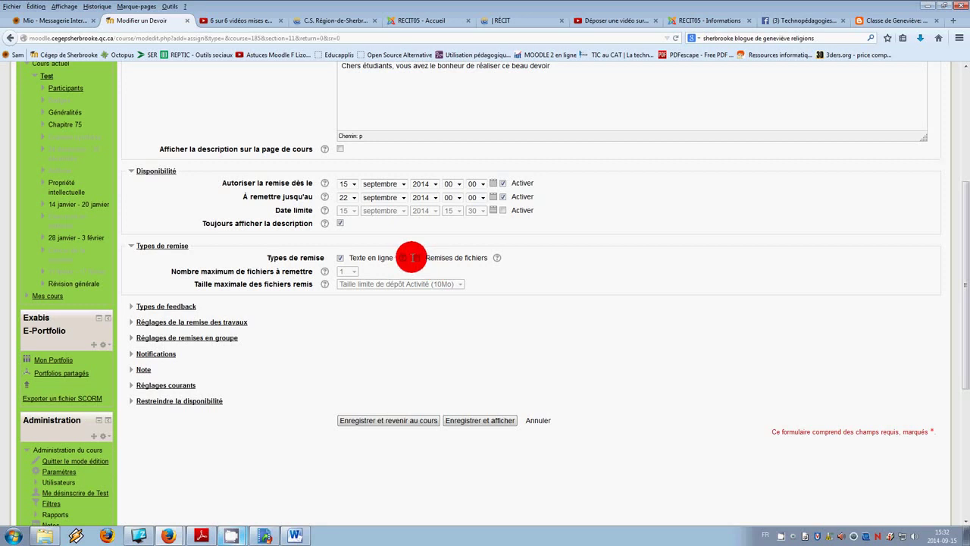
pyautogui.click(417, 258)
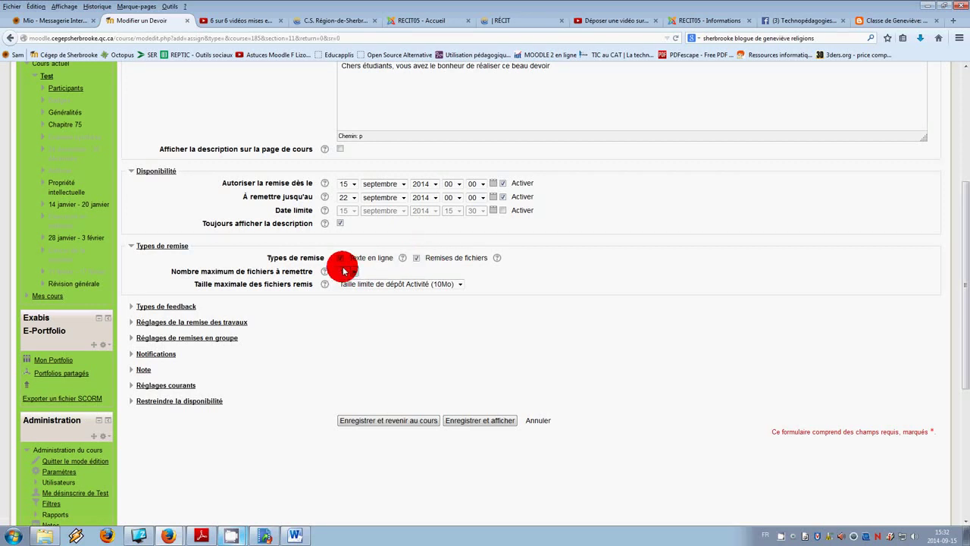
pyautogui.click(382, 285)
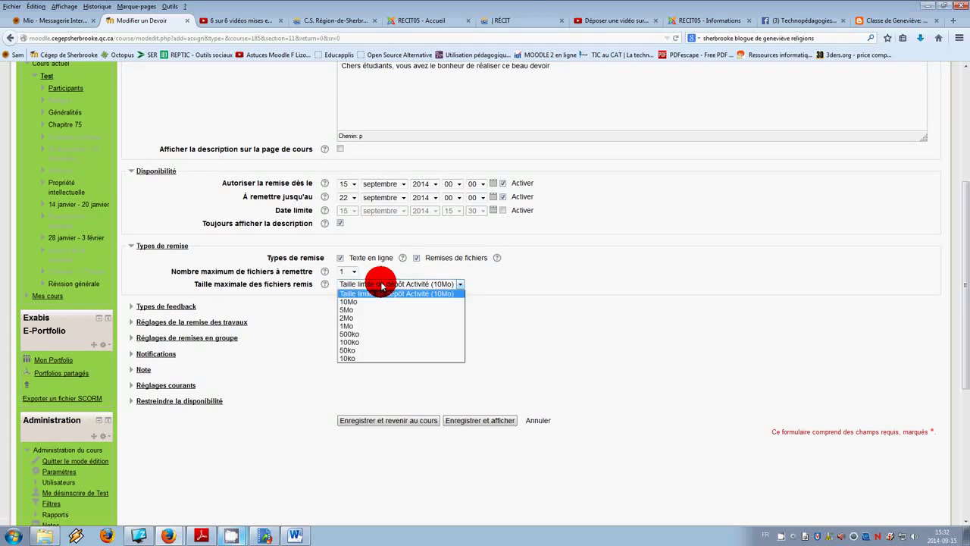
pyautogui.click(354, 319)
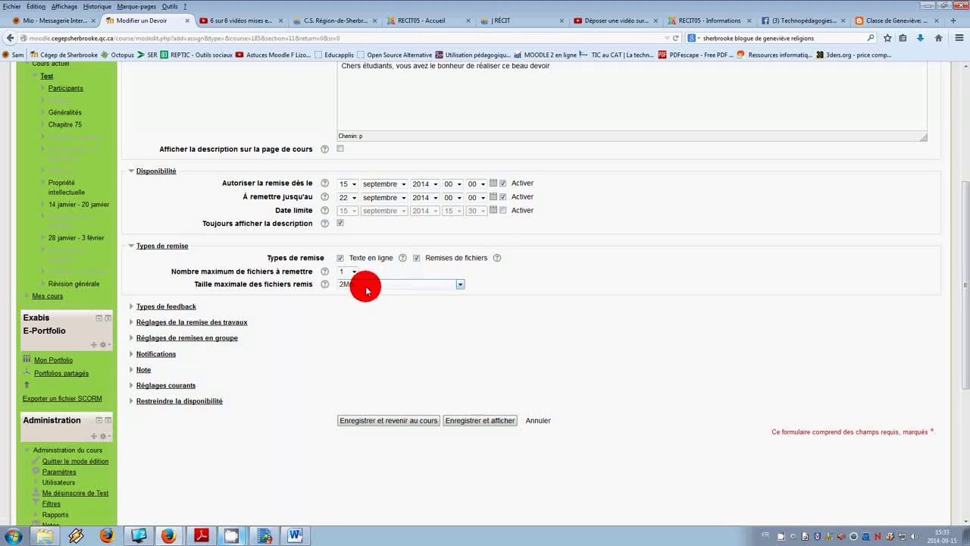
# Step: Expand the feedback types, set the Envoyer button requirement for students to Oui, and keep reopening of submitted work at Jamais
pyautogui.click(169, 311)
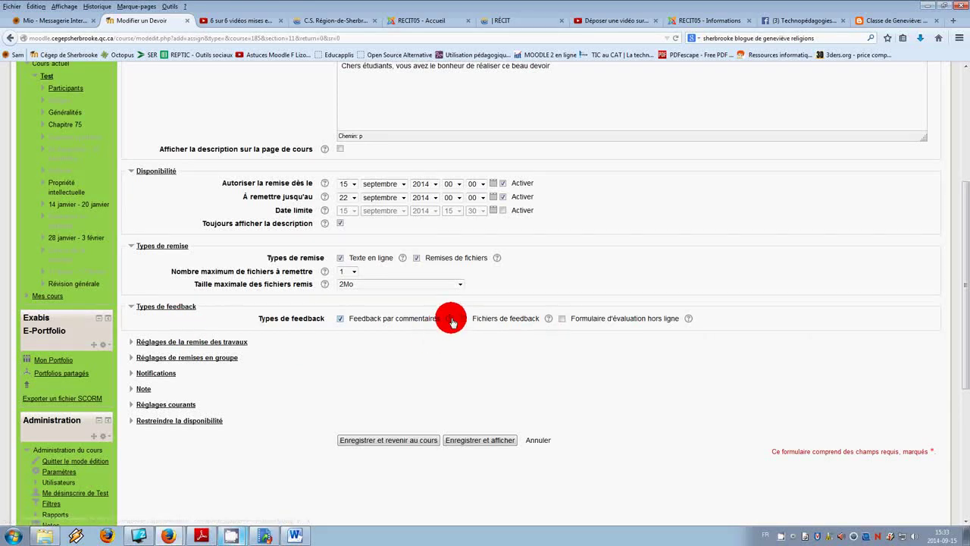
pyautogui.click(199, 341)
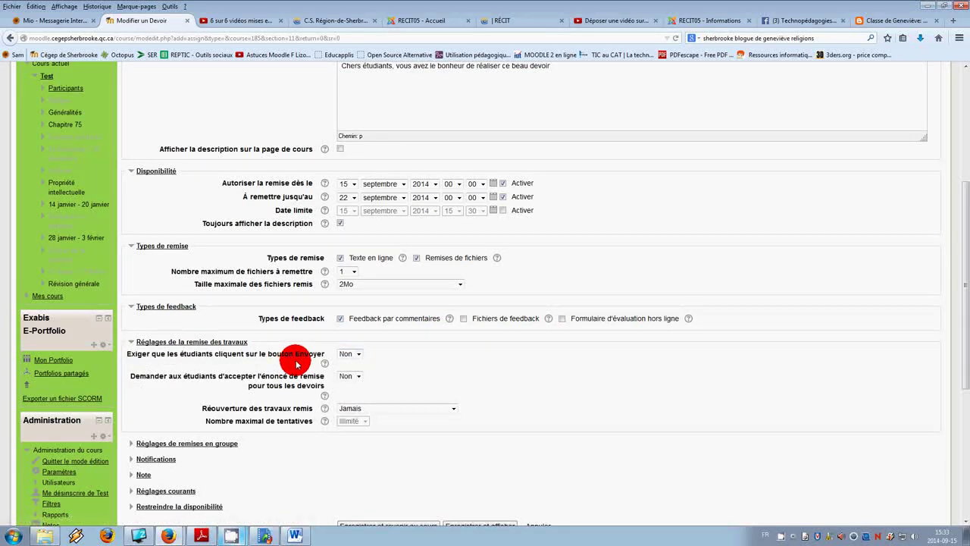
pyautogui.click(360, 357)
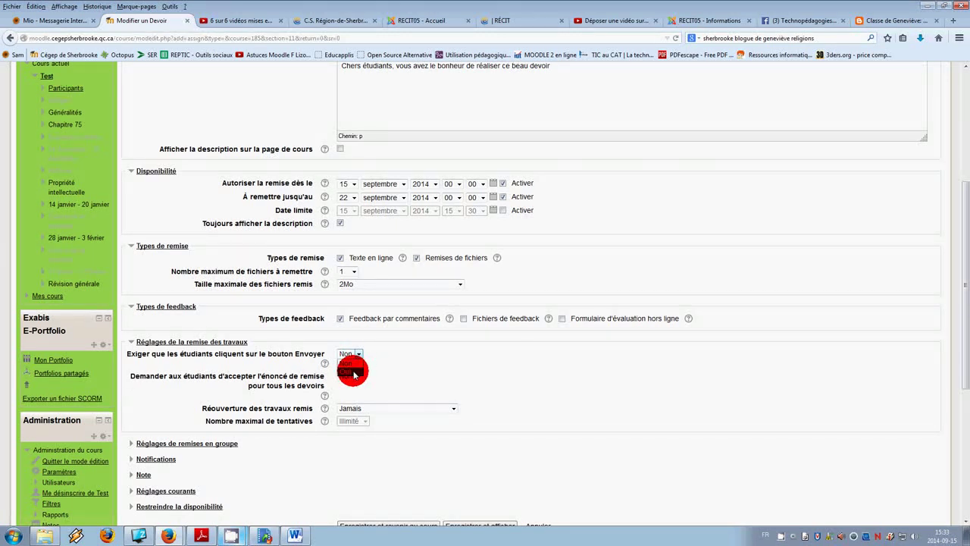
pyautogui.click(353, 373)
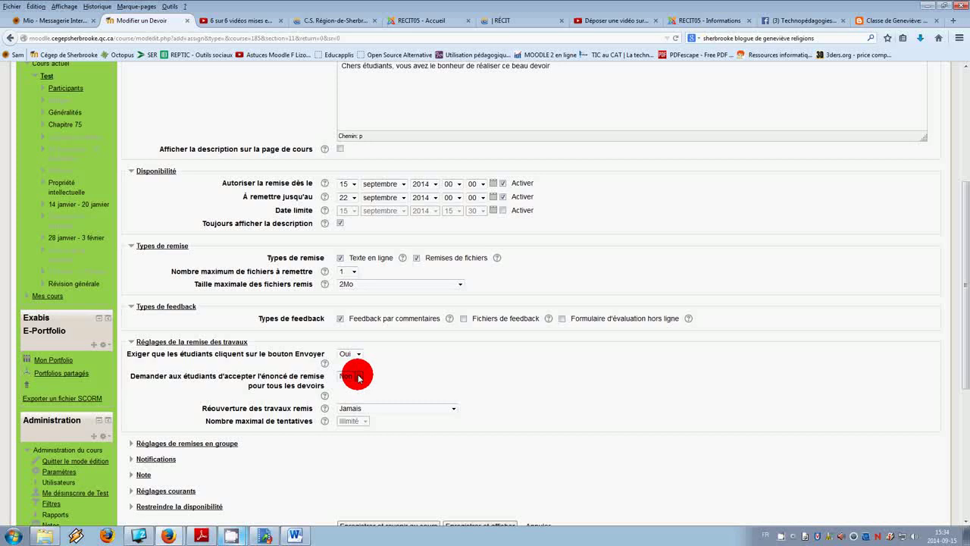
pyautogui.click(376, 413)
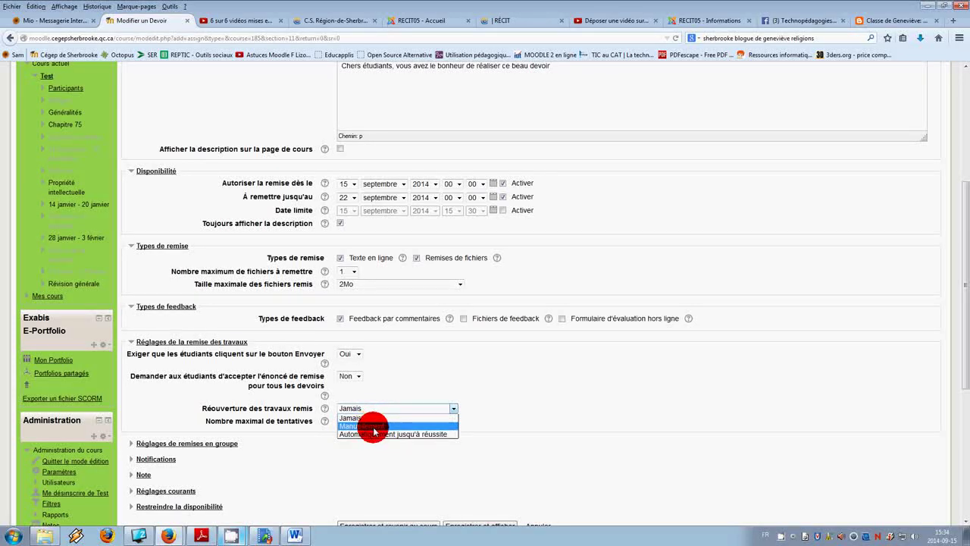
pyautogui.click(402, 416)
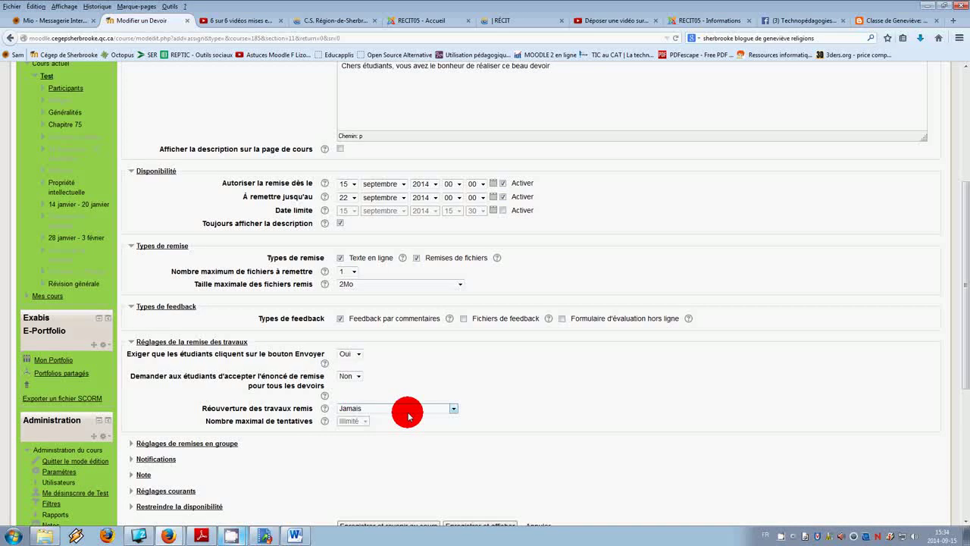
# Step: Set group submission by students to Oui, keeping the requirement that all group members submit at Non
pyautogui.scroll(-4, 271, 444)
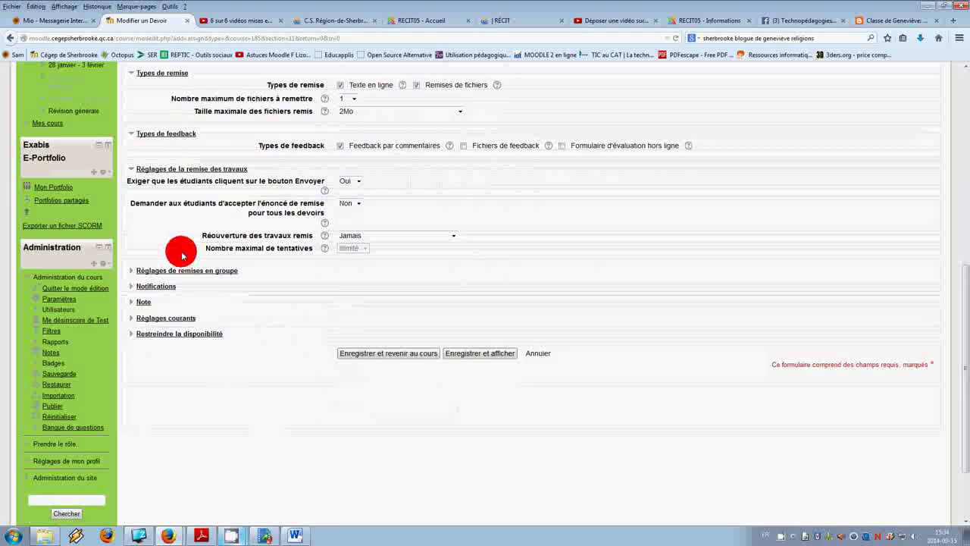
pyautogui.click(189, 272)
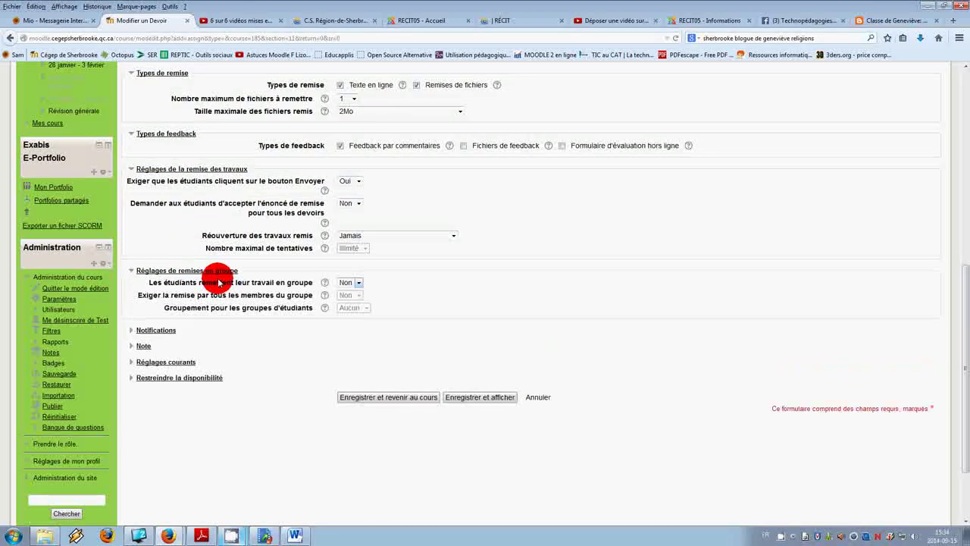
pyautogui.click(360, 286)
pyautogui.click(354, 297)
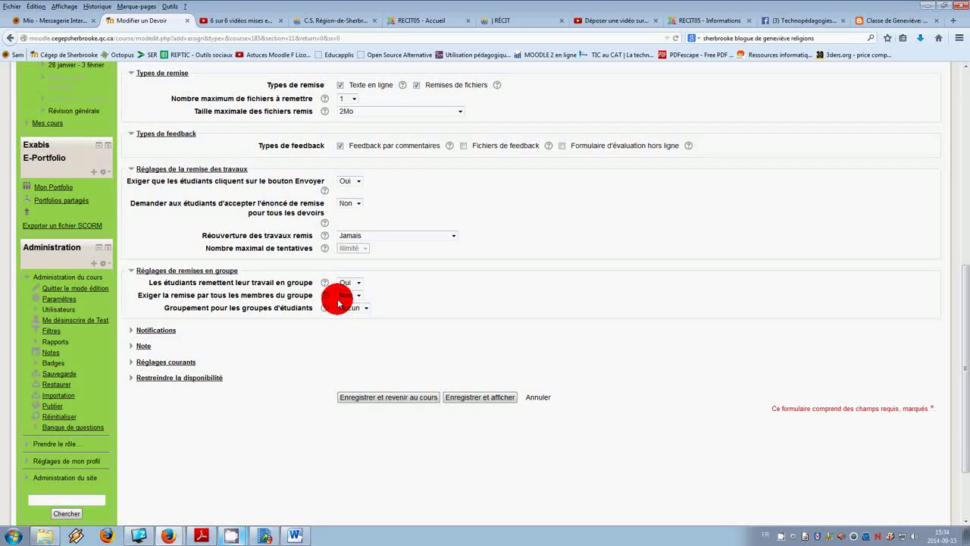
pyautogui.click(356, 298)
pyautogui.click(353, 303)
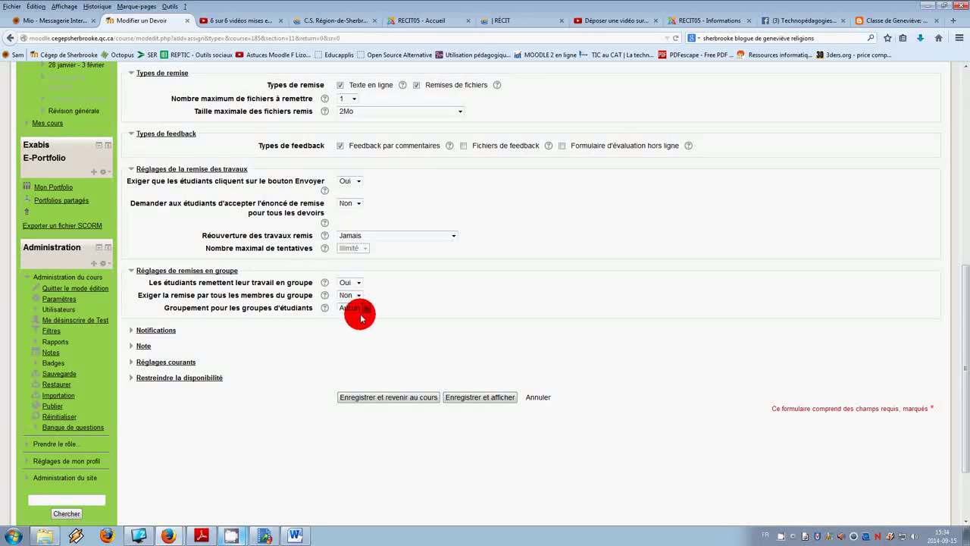
pyautogui.click(359, 302)
pyautogui.click(356, 304)
# Step: Inspect the notification settings and the choices for informing graders of submitted work, leaving the option at Non
pyautogui.click(163, 331)
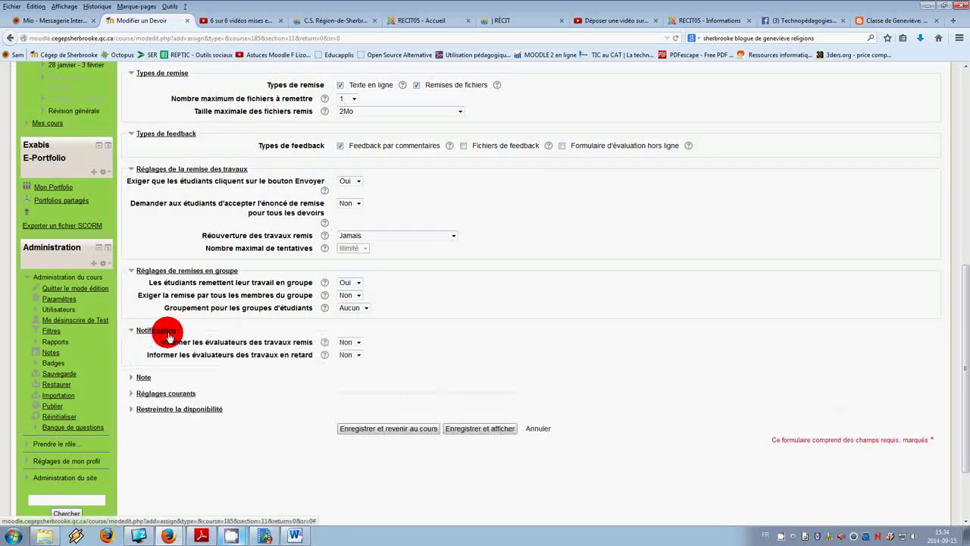
pyautogui.click(357, 343)
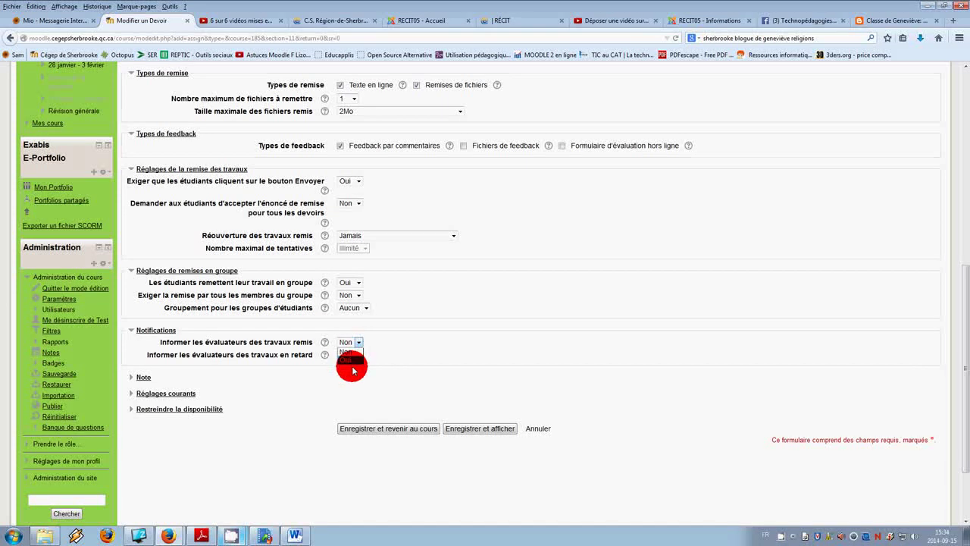
pyautogui.click(350, 359)
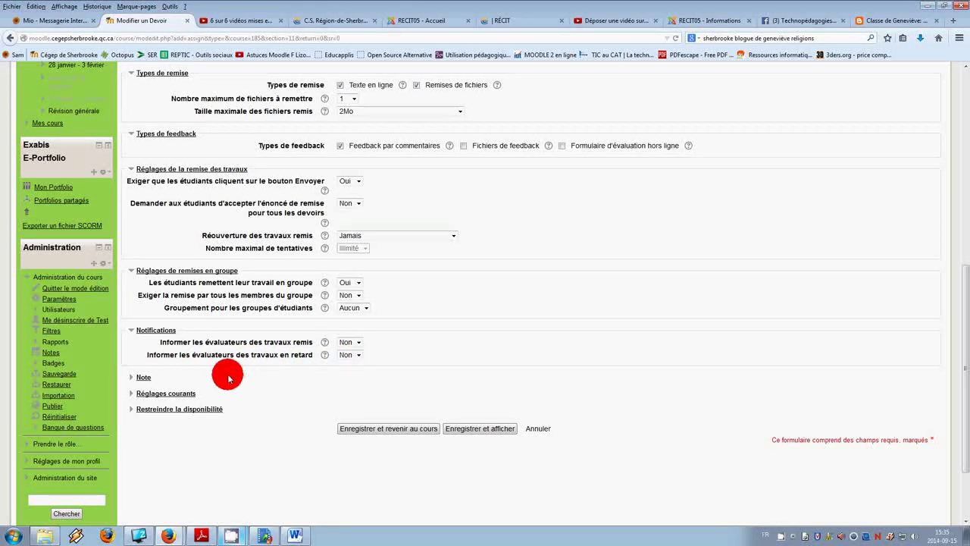
# Step: Expand the grade, common and availability restriction settings for review, and save and display the assignment
pyautogui.click(143, 377)
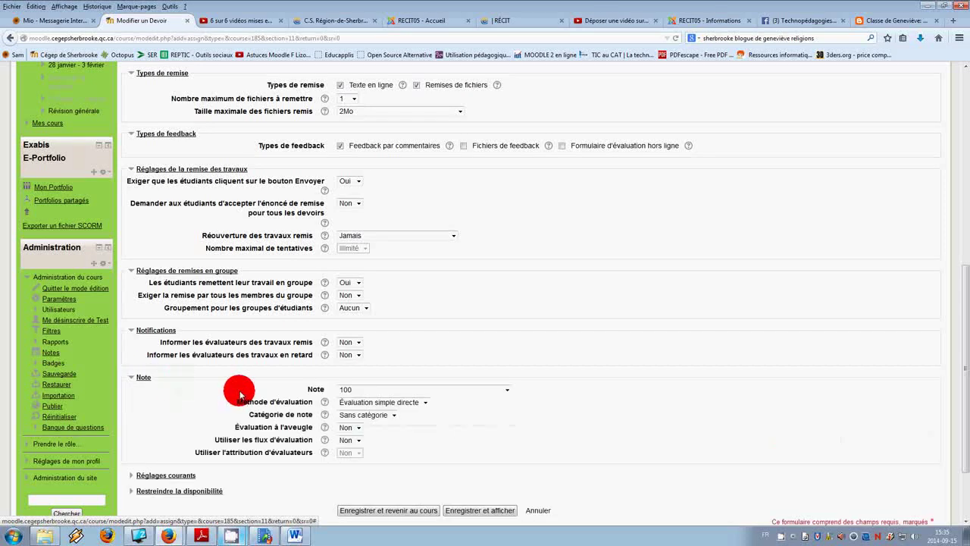
pyautogui.scroll(-2, 475, 396)
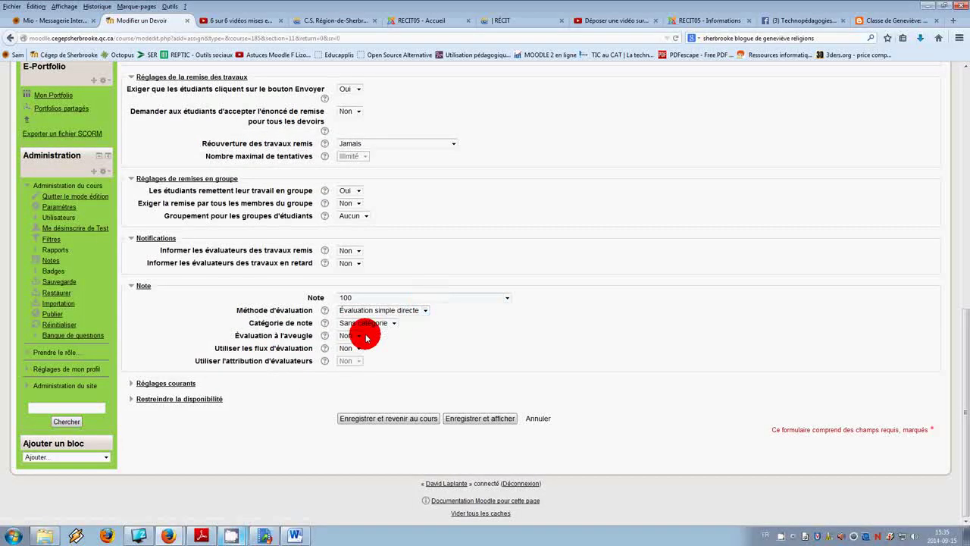
pyautogui.click(184, 382)
pyautogui.scroll(-2, 227, 388)
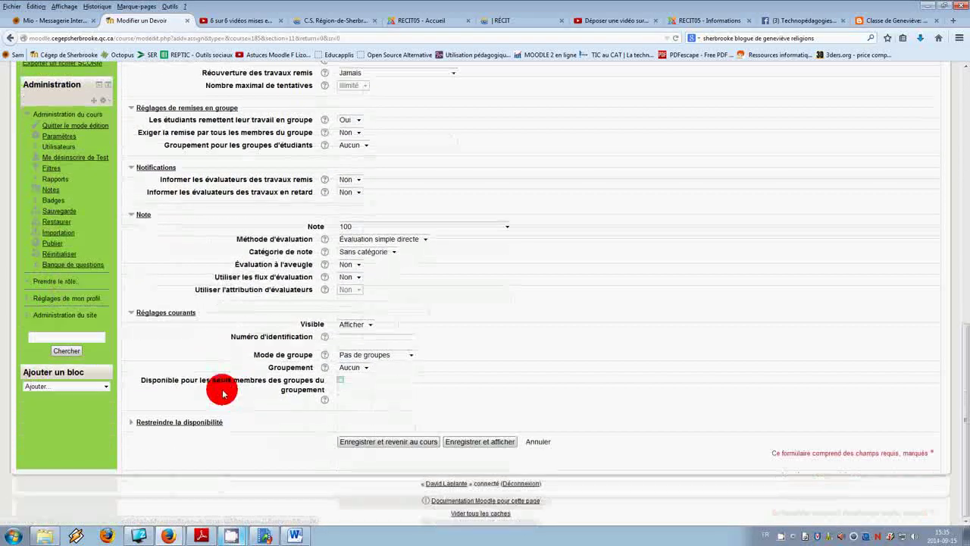
pyautogui.click(190, 422)
pyautogui.scroll(-2, 268, 381)
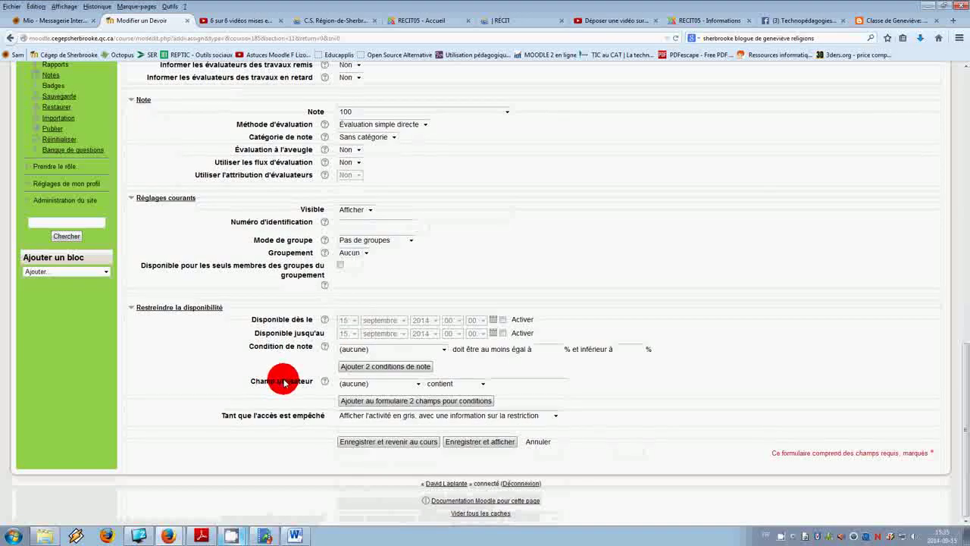
pyautogui.click(498, 442)
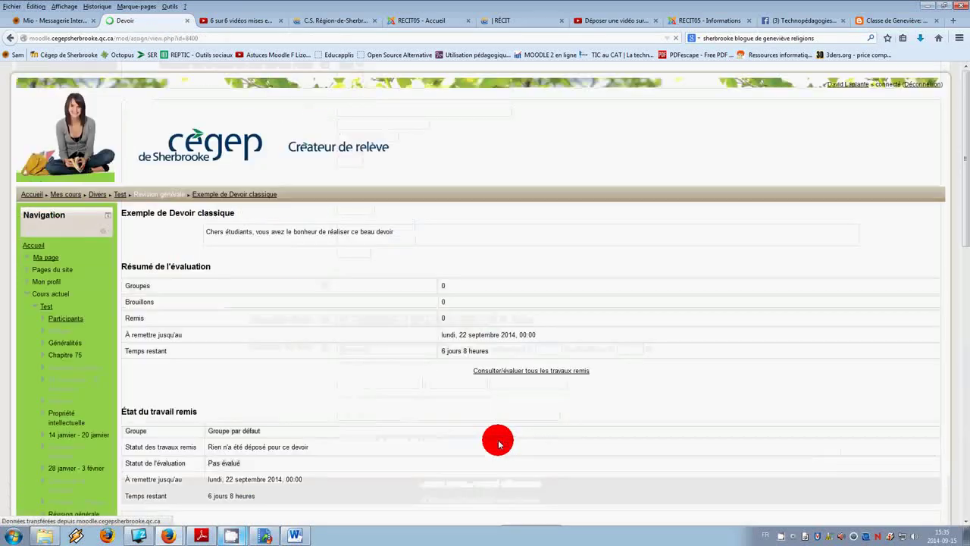
# Step: Open the assignment's submission form, inspect the file upload options in the file picker, and leave without submitting anything
pyautogui.scroll(-4, 442, 283)
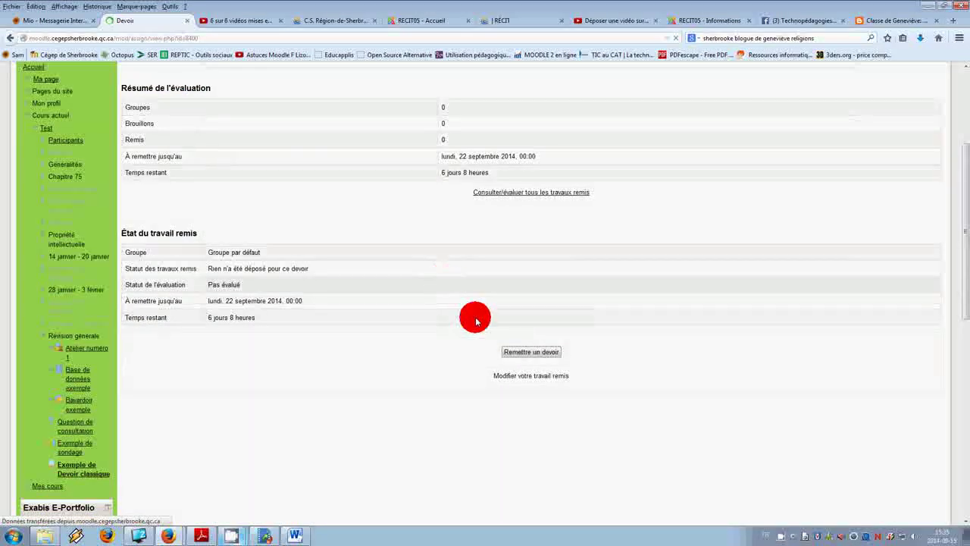
pyautogui.click(541, 353)
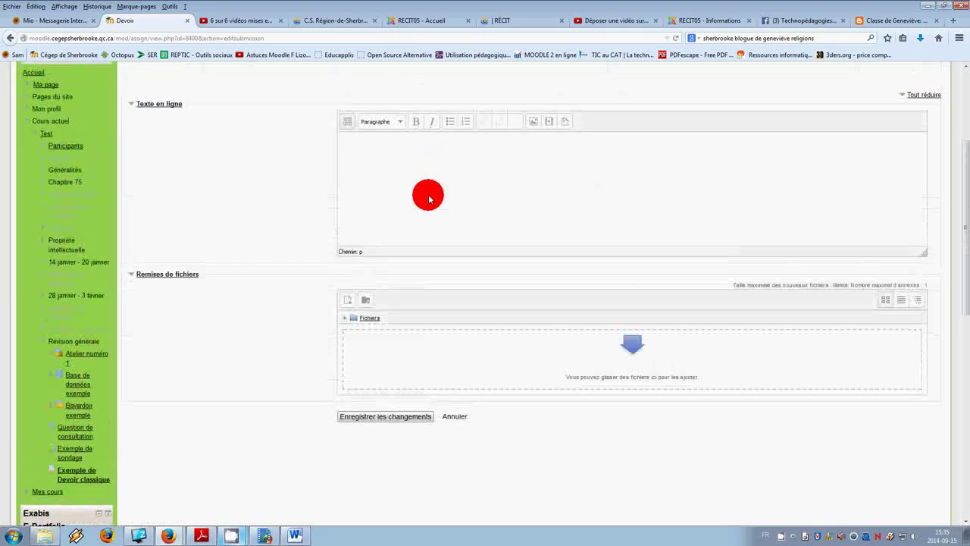
pyautogui.click(429, 363)
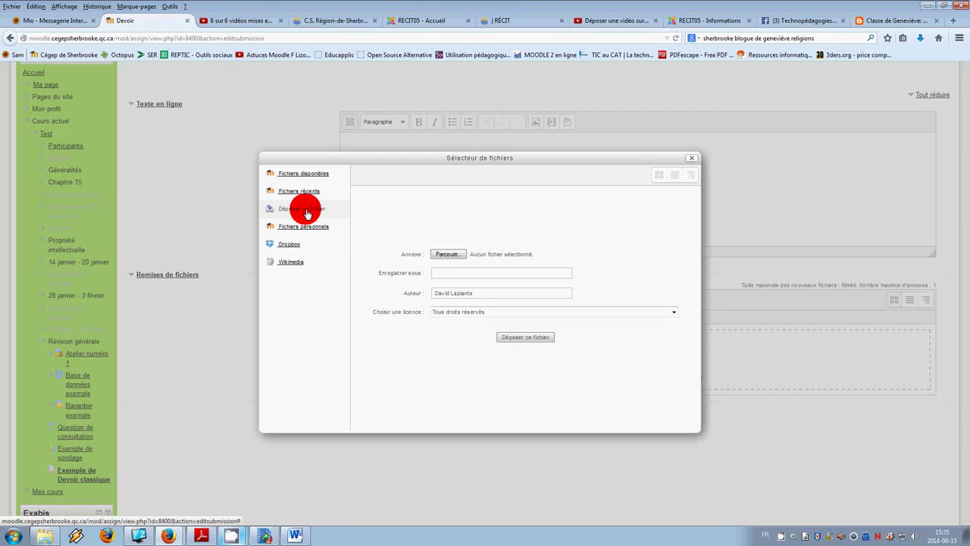
pyautogui.click(690, 162)
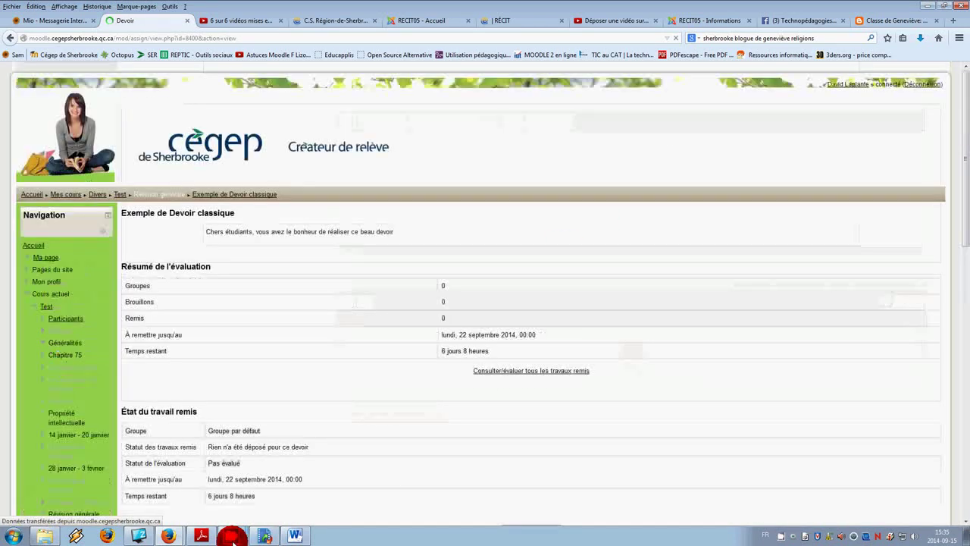
pyautogui.moveTo(231, 533)
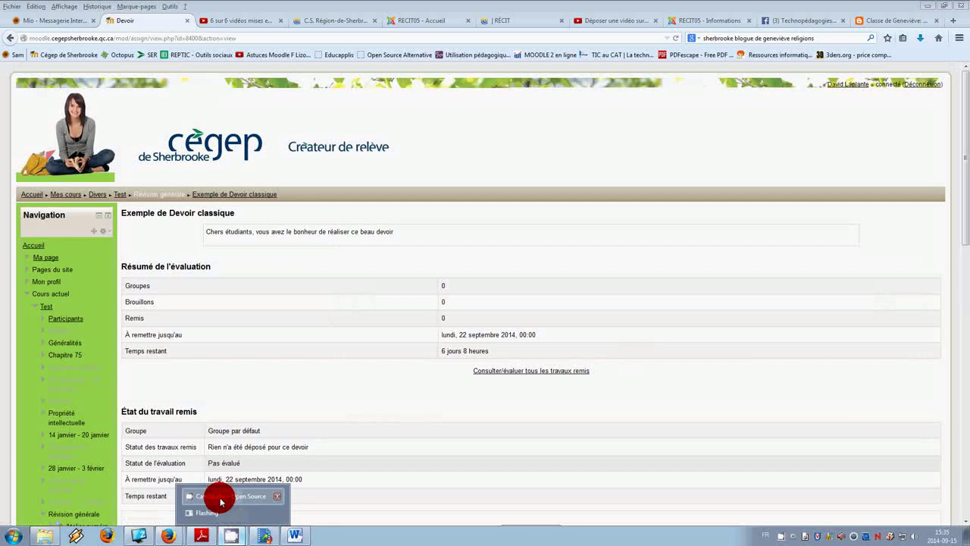